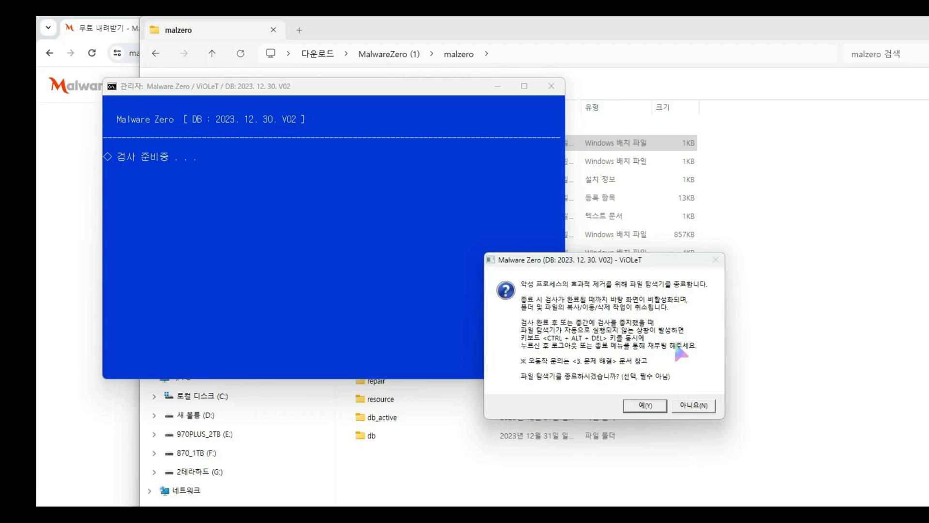
Step: Agree to close File Explorer for the Malware Zero scan
left_click(646, 406)
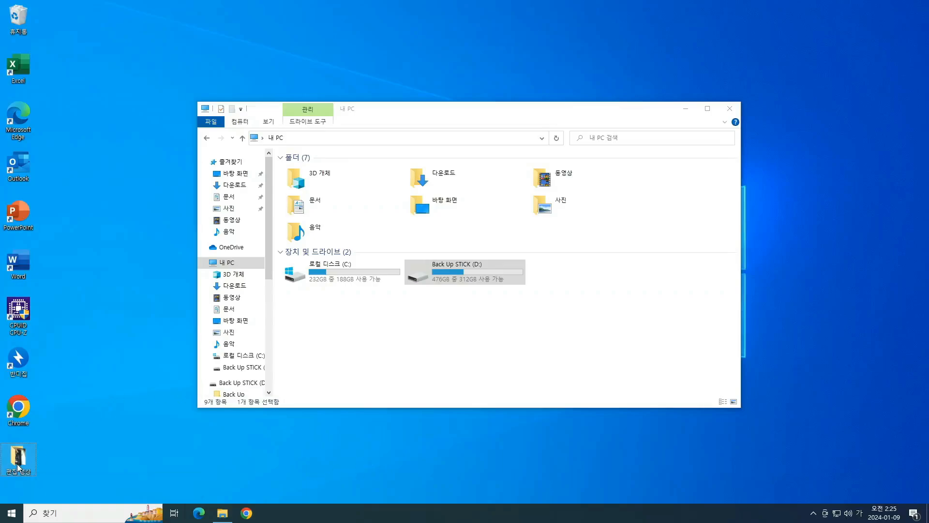
Step: Open the Back Up STICK (D:) drive and copy the desktop folder 편집 영상 into it
mouse_move(19, 462)
left_mouse_down()
mouse_move(118, 450)
mouse_move(14, 462)
mouse_move(22, 471)
mouse_move(34, 462)
left_mouse_up()
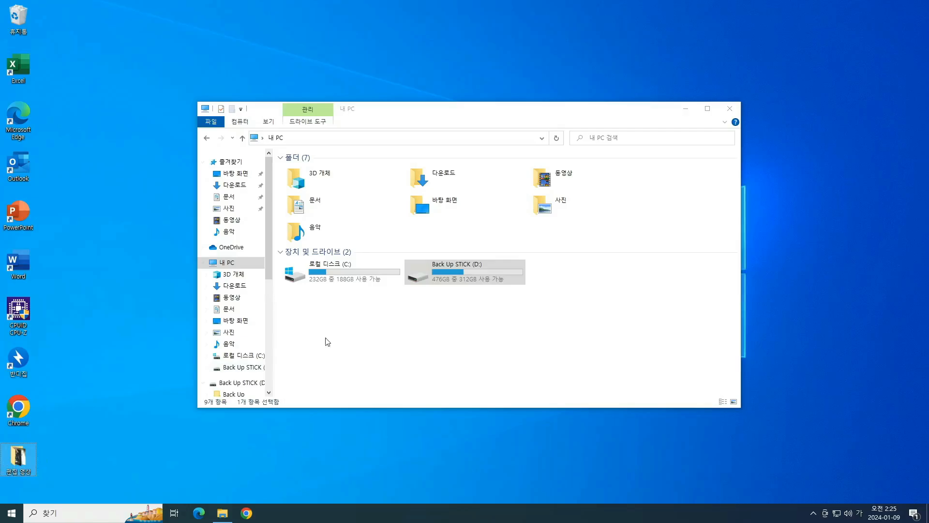
left_click(428, 272)
double_click(428, 272)
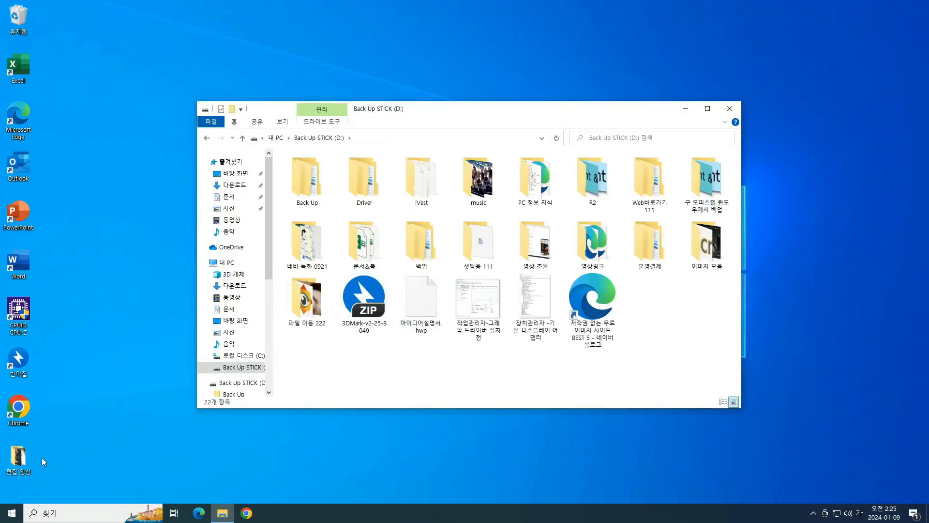
left_click_drag(22, 465, 360, 364)
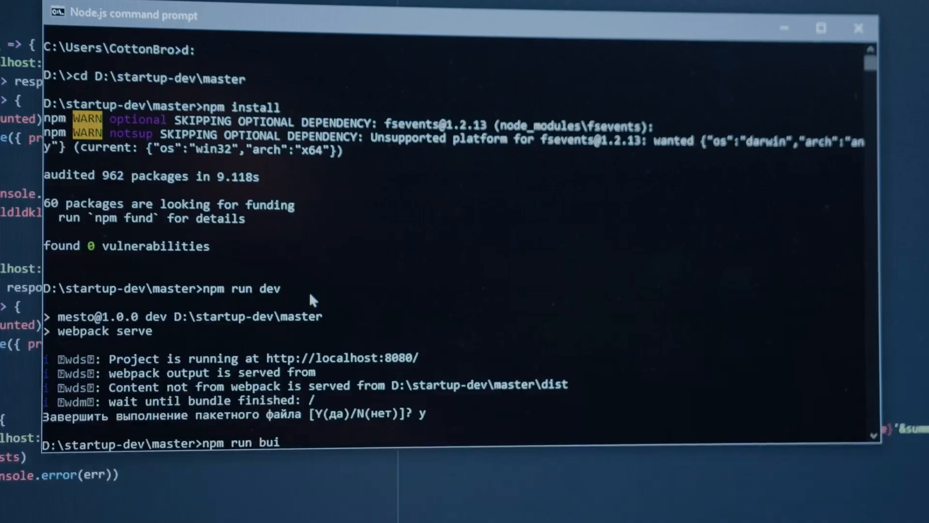
type("ld")
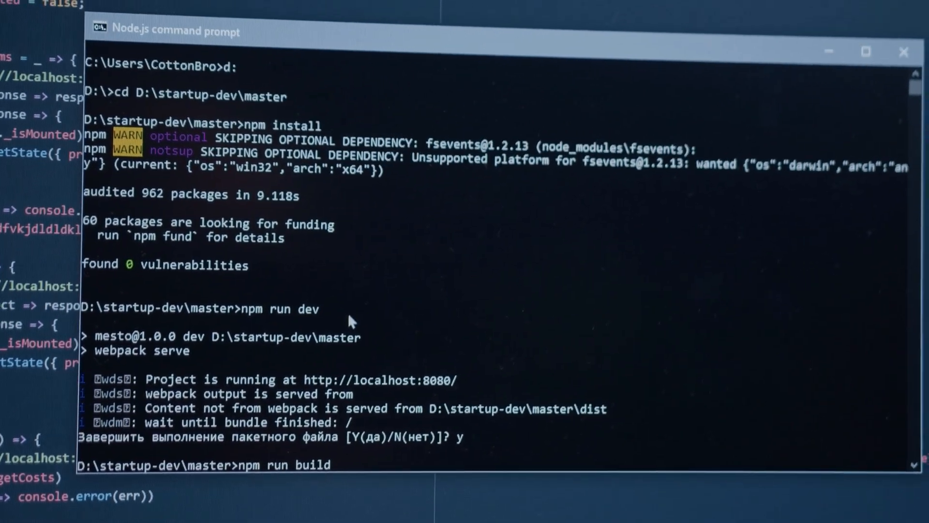
key("Return")
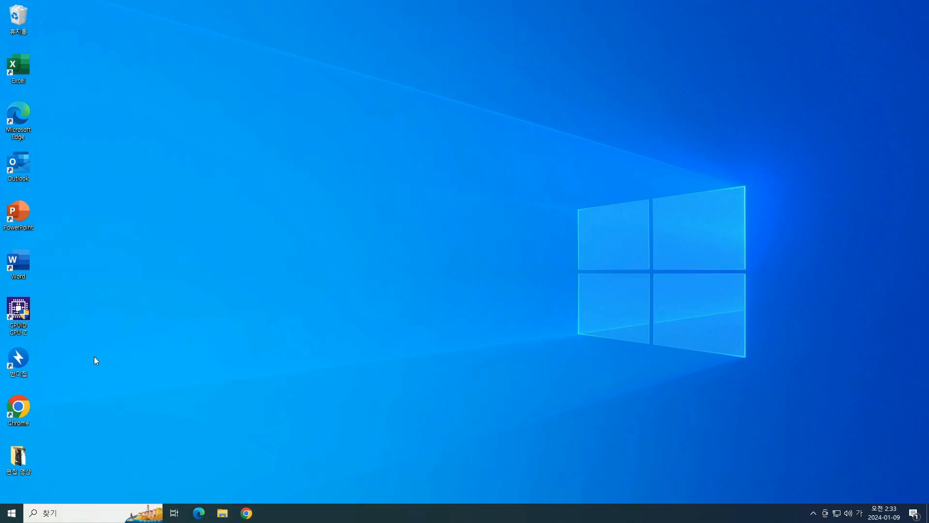
Step: Display the drives under 내 PC in File Explorer and open Disk Management (디스크 관리)
key("super+e")
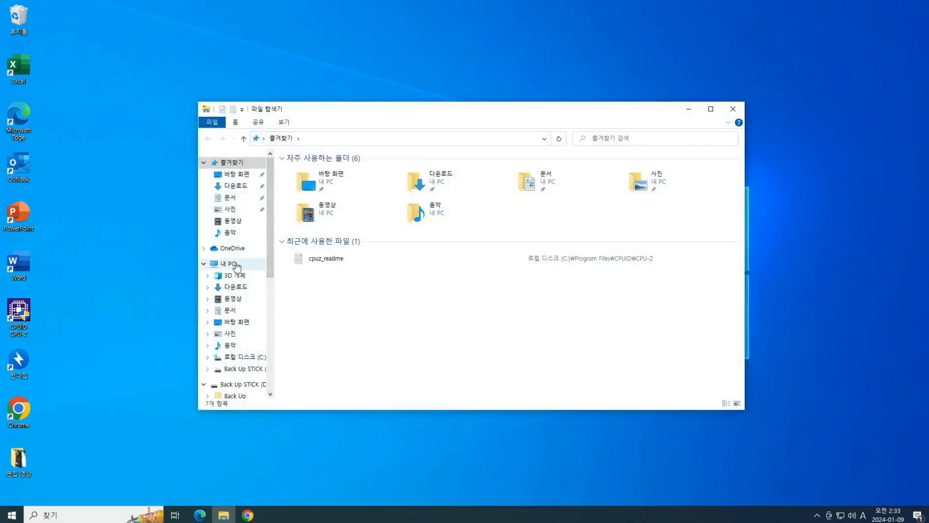
left_click(235, 265)
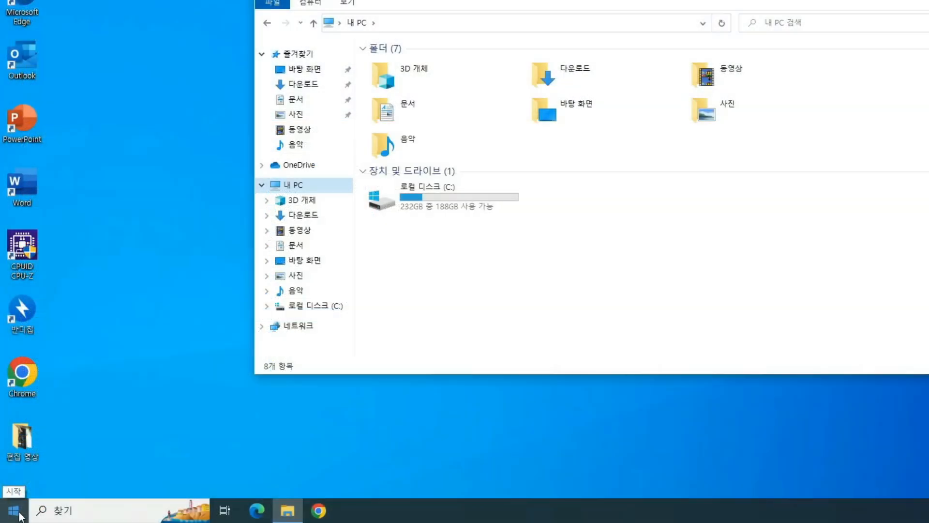
right_click(19, 515)
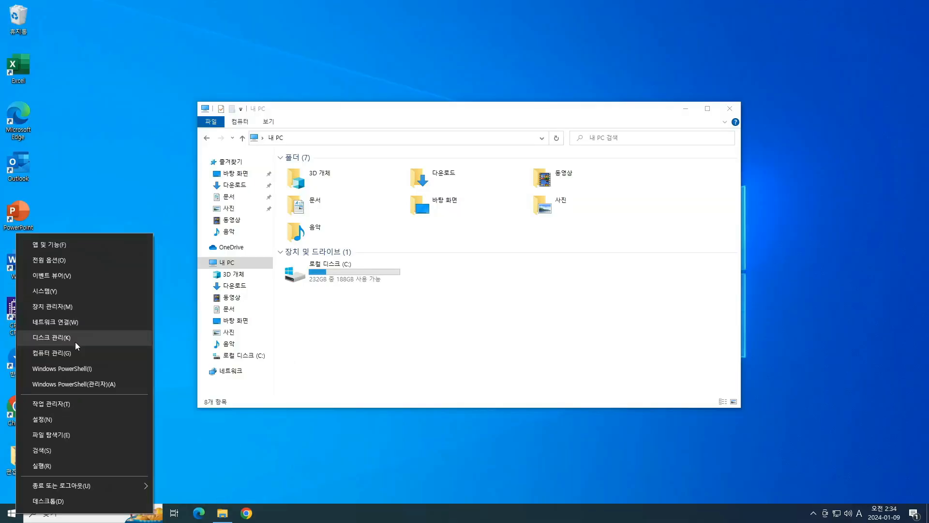
left_click(96, 288)
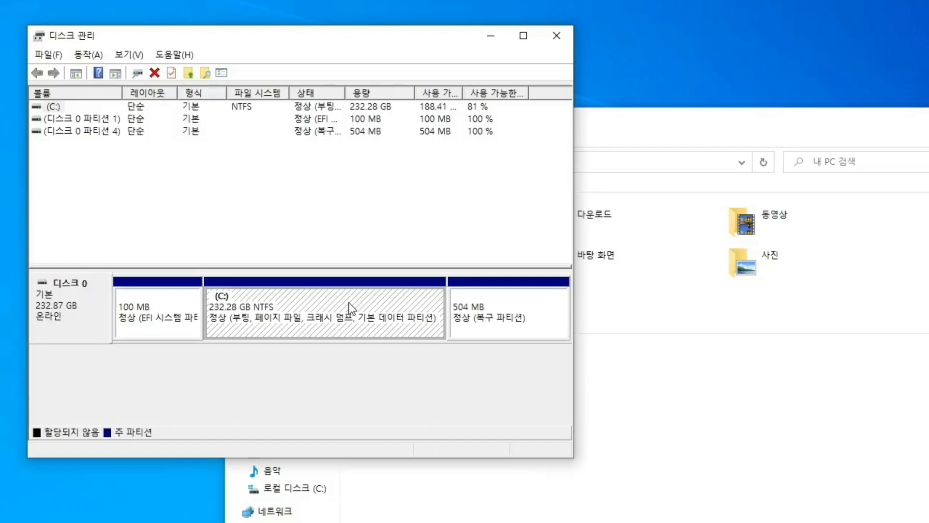
Step: Shrink the C: volume by 102400 MB to free up 100 GB of unallocated space
right_click(350, 308)
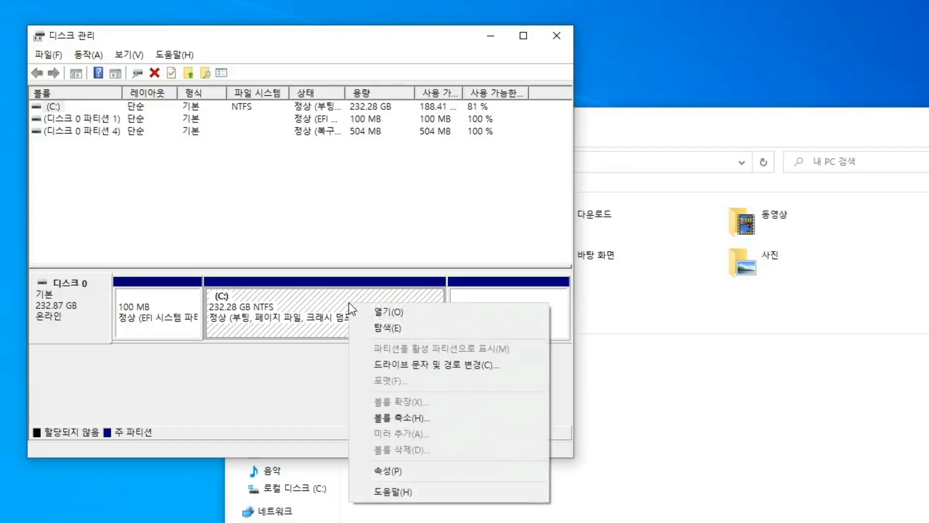
left_click(432, 419)
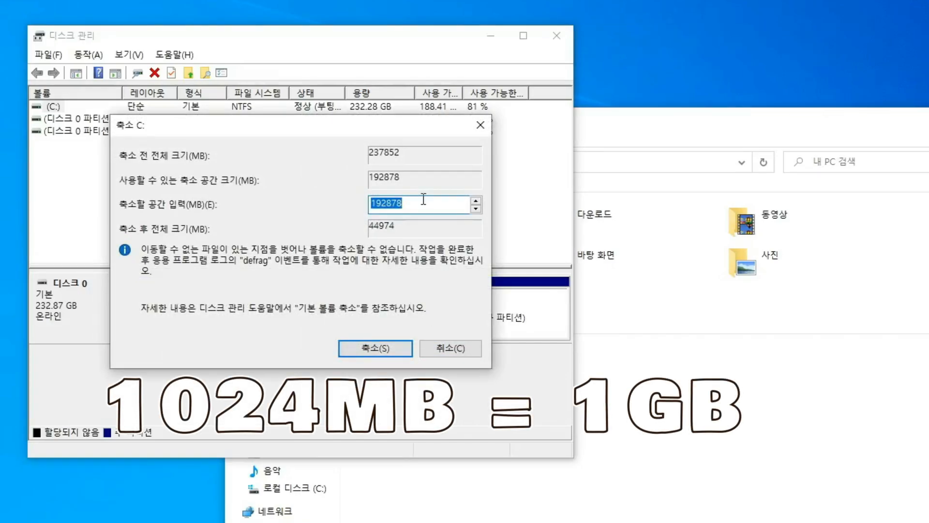
type("1024")
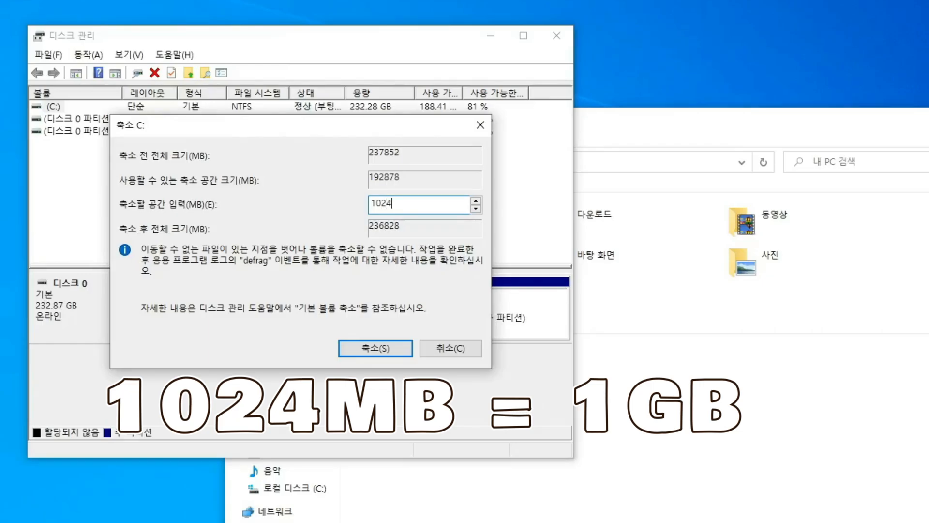
type("0")
type("00")
left_click(379, 348)
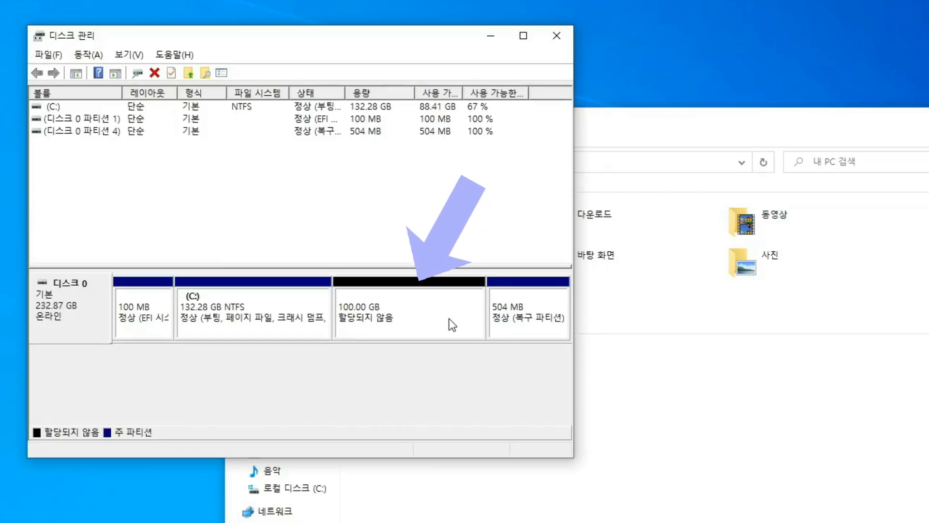
Step: Create a 102399 MB simple volume in the unallocated space, quick-formatted as NTFS with the label 새 볼륨
left_click(450, 319)
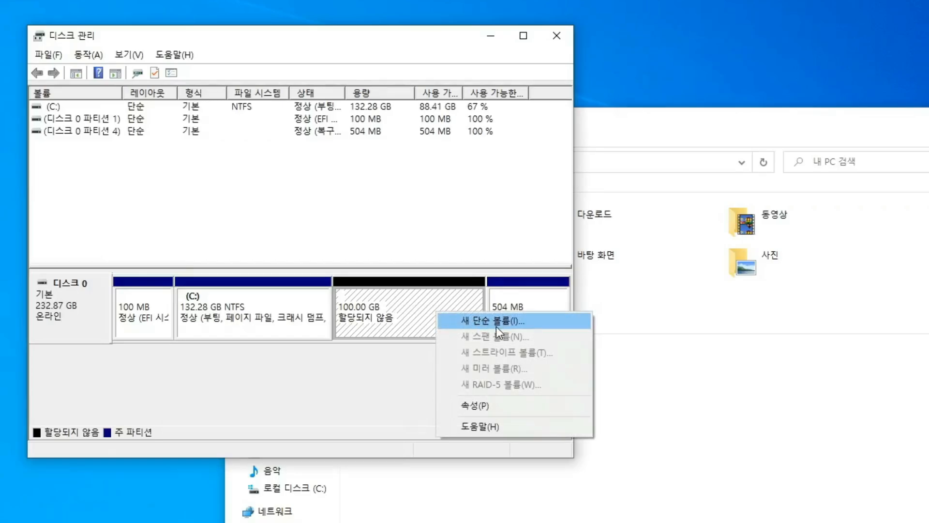
left_click(498, 321)
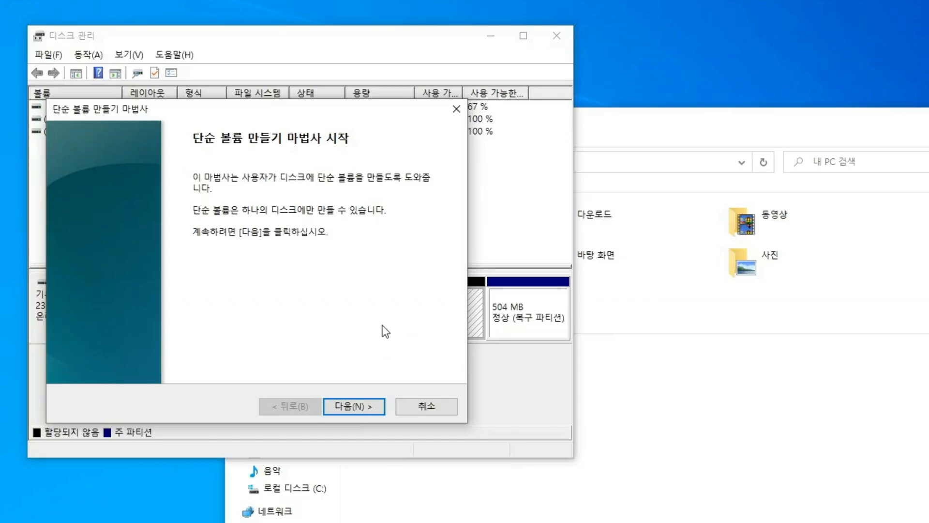
left_click(365, 406)
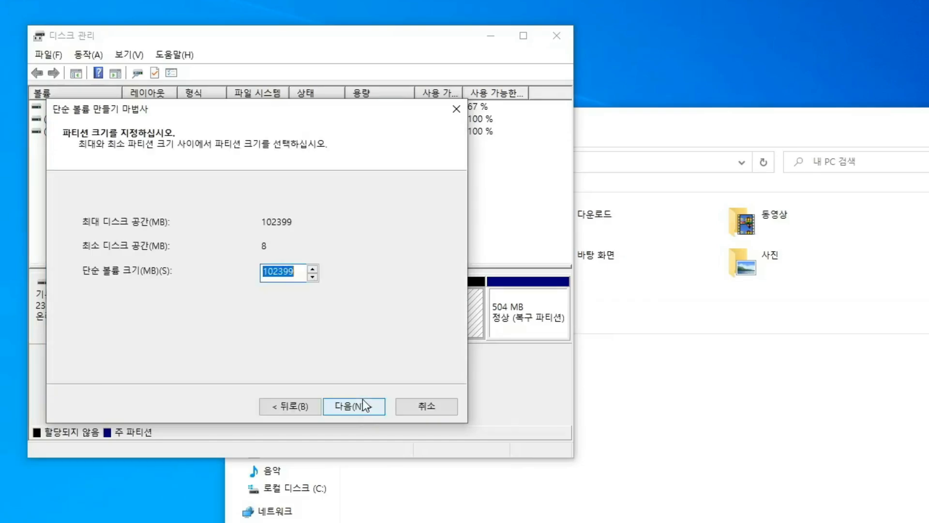
left_click(365, 407)
left_click(365, 407)
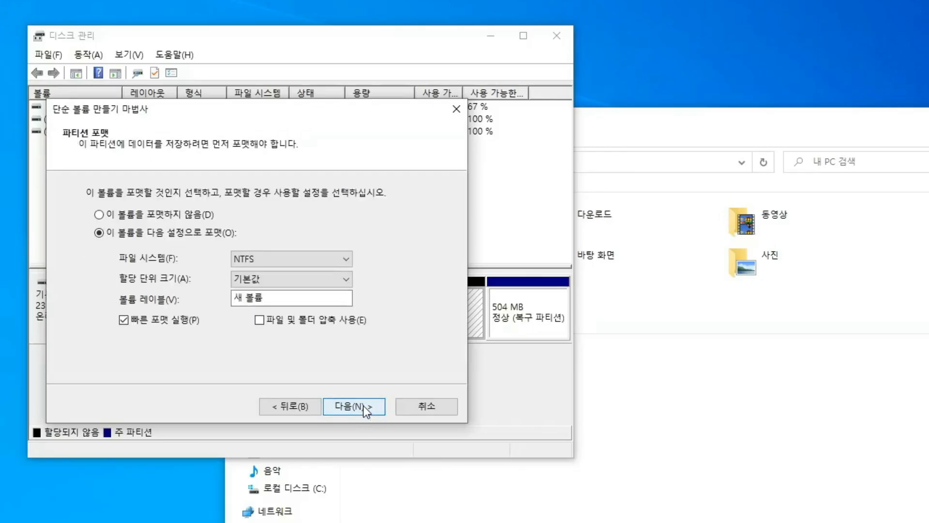
left_click(364, 405)
left_click(364, 406)
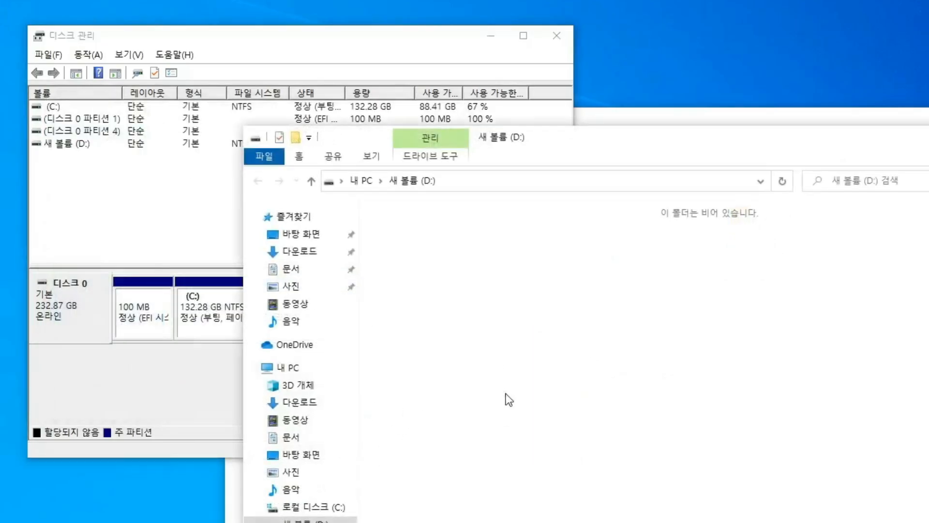
Step: Move the new volume's window aside and select 새 볼륨 (D:) under 내 PC
left_click_drag(767, 140, 928, 184)
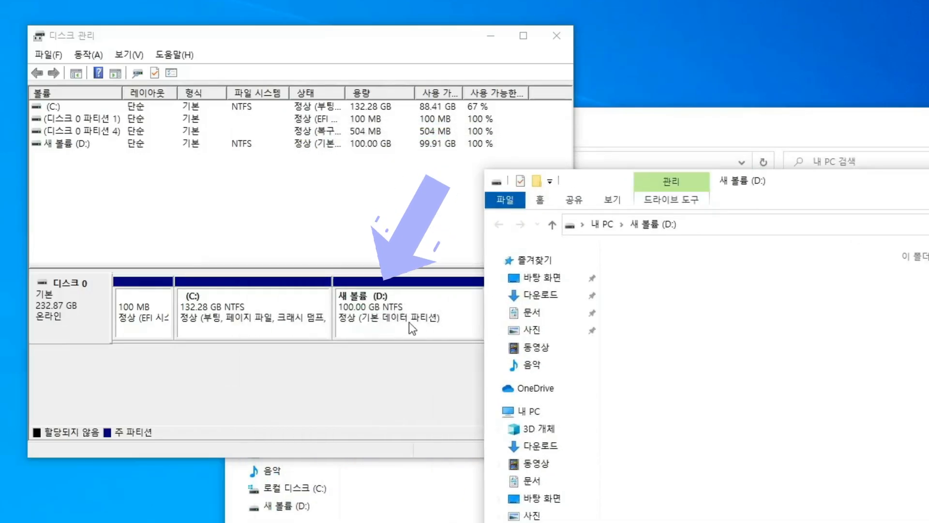
left_click(453, 518)
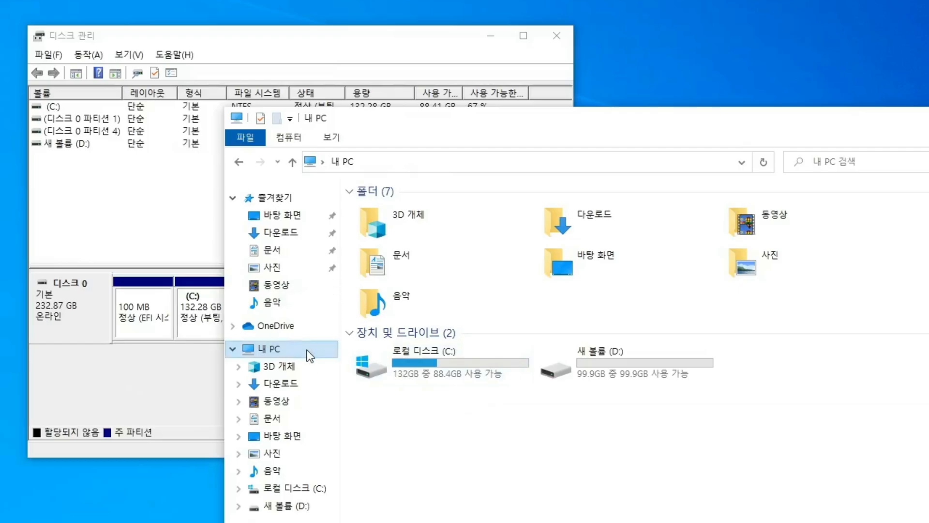
left_click(454, 356)
left_click(640, 373)
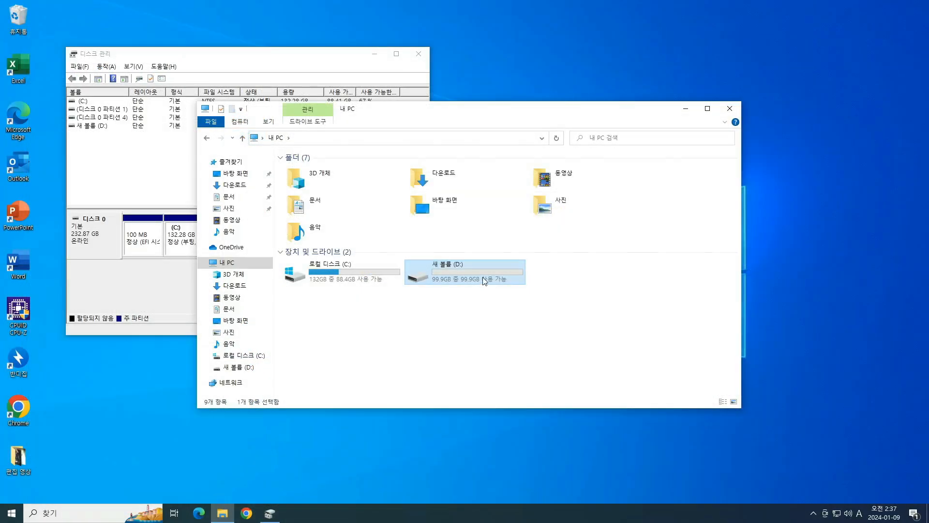
Step: Copy the desktop folder 편집 영상 into 새 볼륨 (D:) and check the drive under 내 PC
double_click(483, 277)
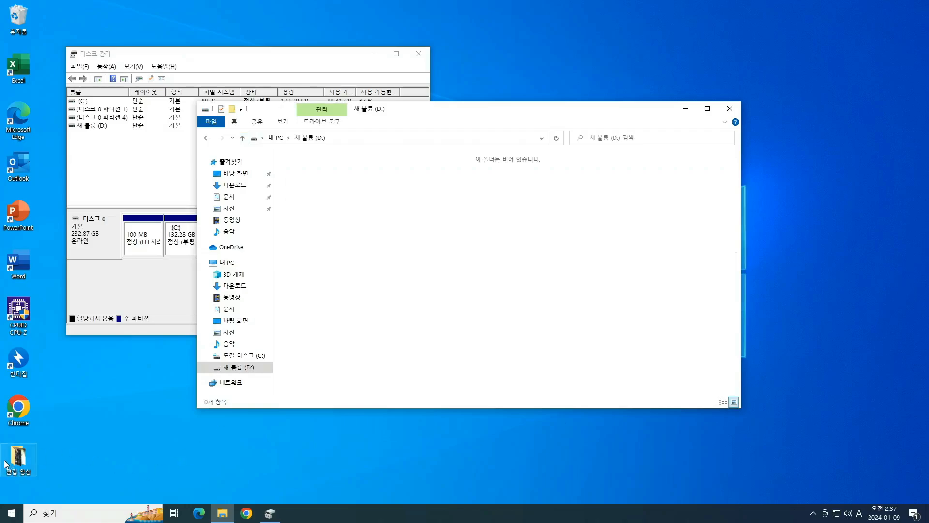
left_click_drag(6, 464, 413, 293)
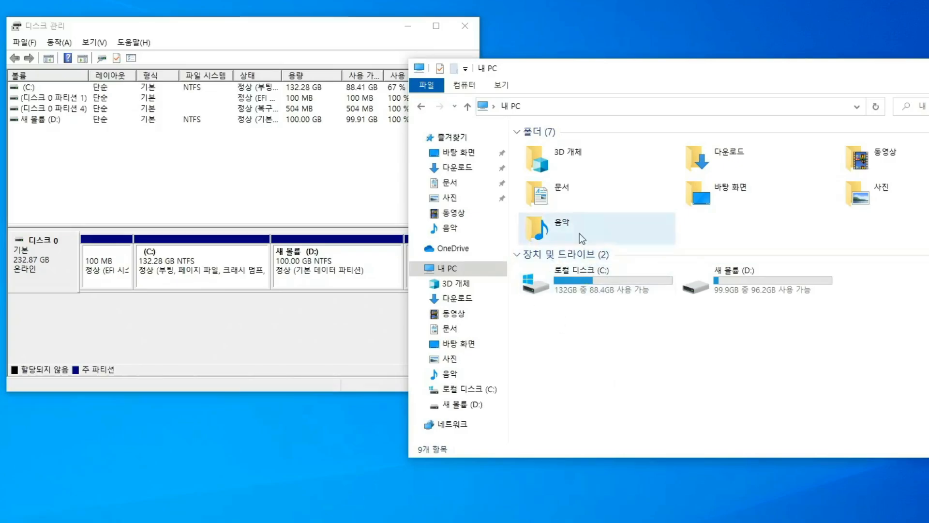
left_click(745, 286)
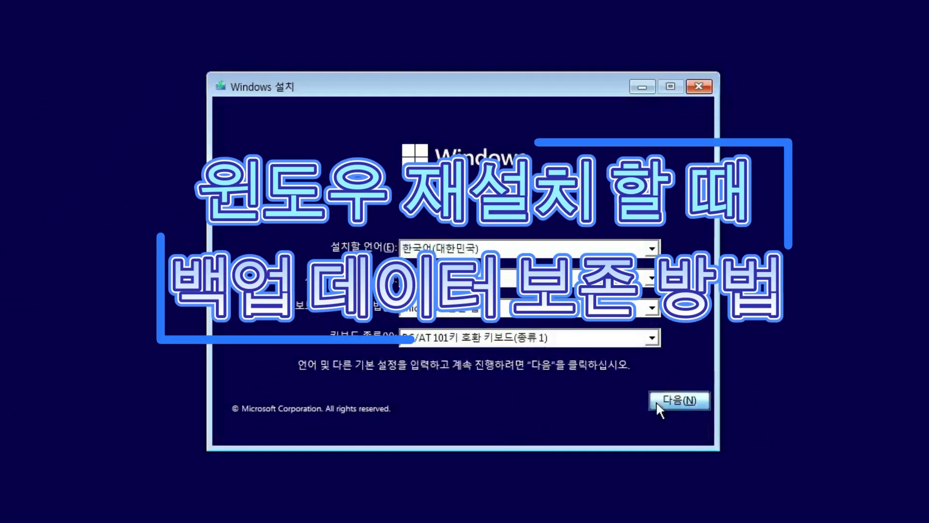
Step: Start Windows Setup with the Korean language settings, skip the product key, and continue past the operating system selection
left_click(656, 401)
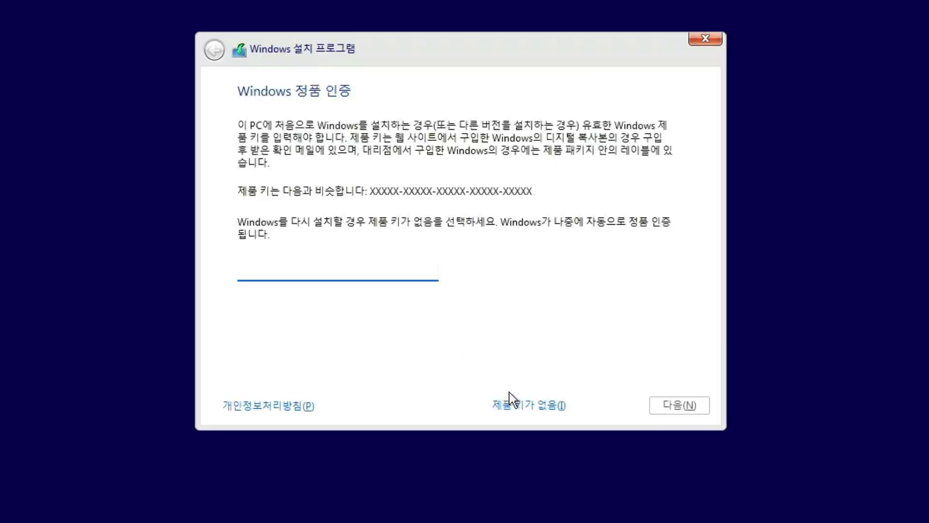
left_click(511, 397)
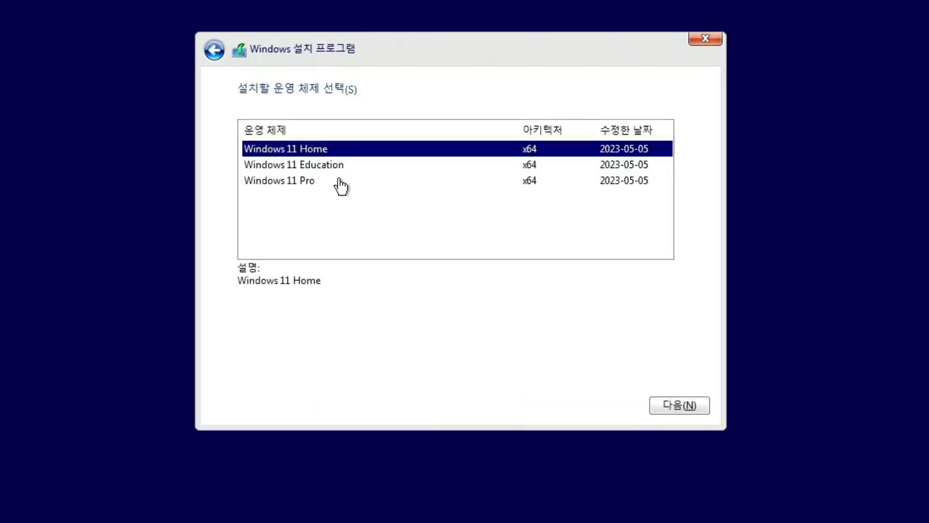
left_click(673, 405)
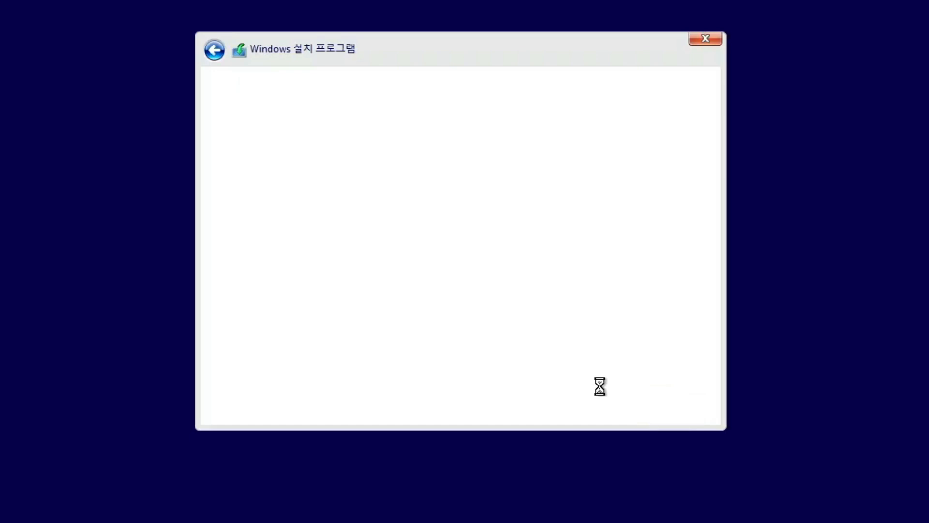
Step: Accept the Microsoft licence terms and choose the custom, Windows-only installation type
left_click(336, 369)
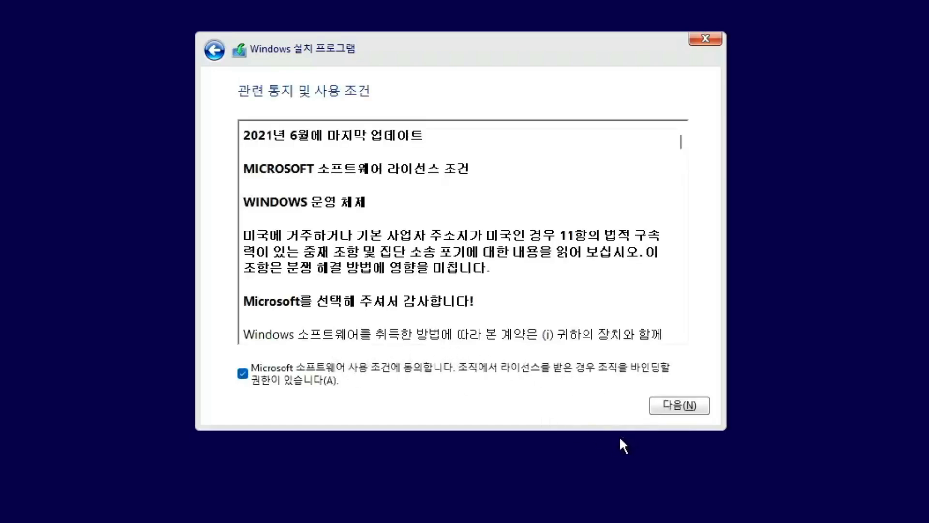
left_click(655, 405)
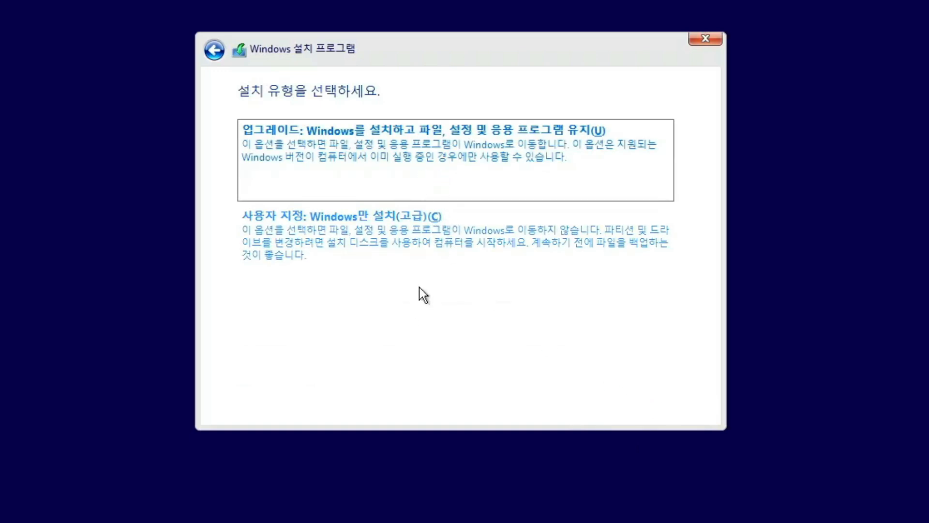
left_click(438, 246)
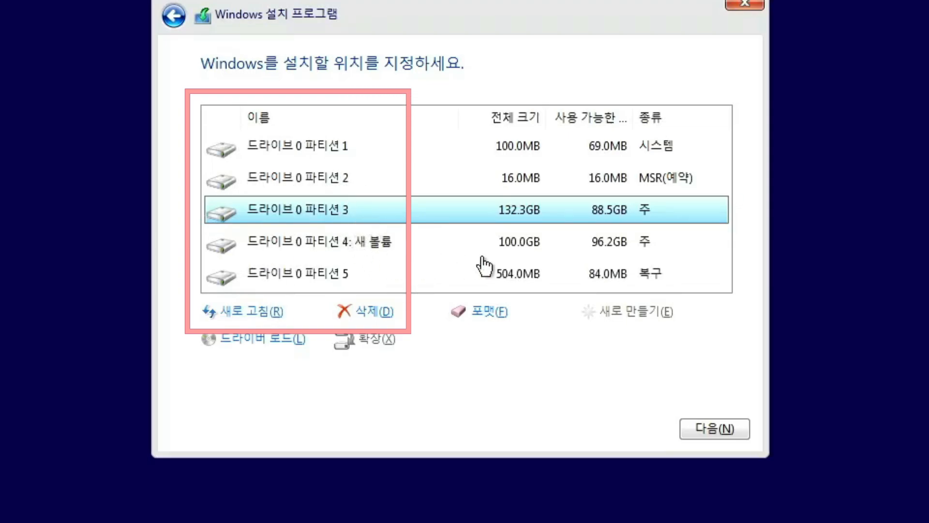
Step: Examine partitions 4, 2 and 1 of drive 0, ending with the backup partition 새 볼륨 selected
left_click(334, 253)
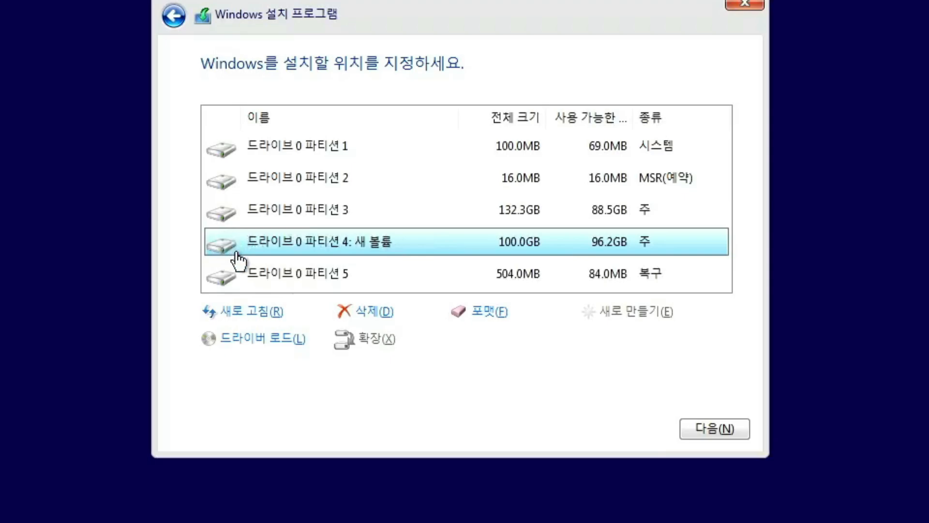
left_click(388, 175)
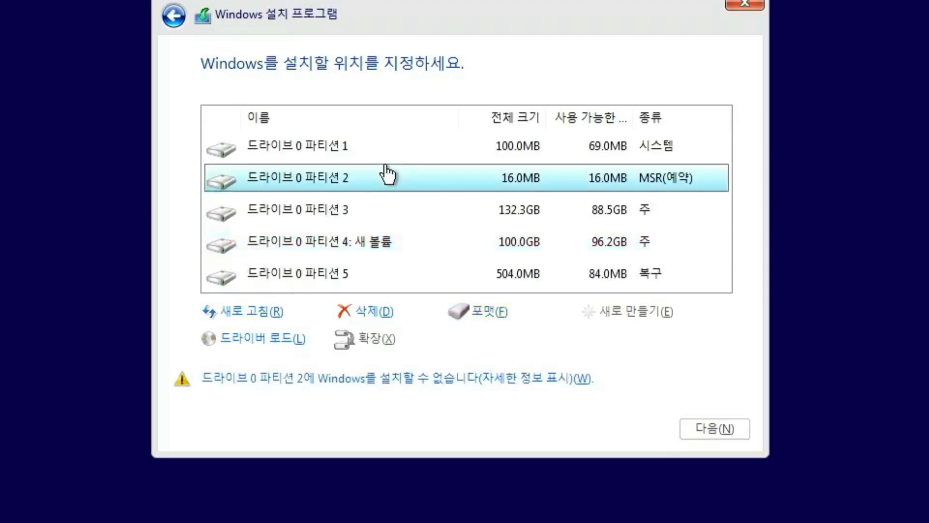
left_click(377, 154)
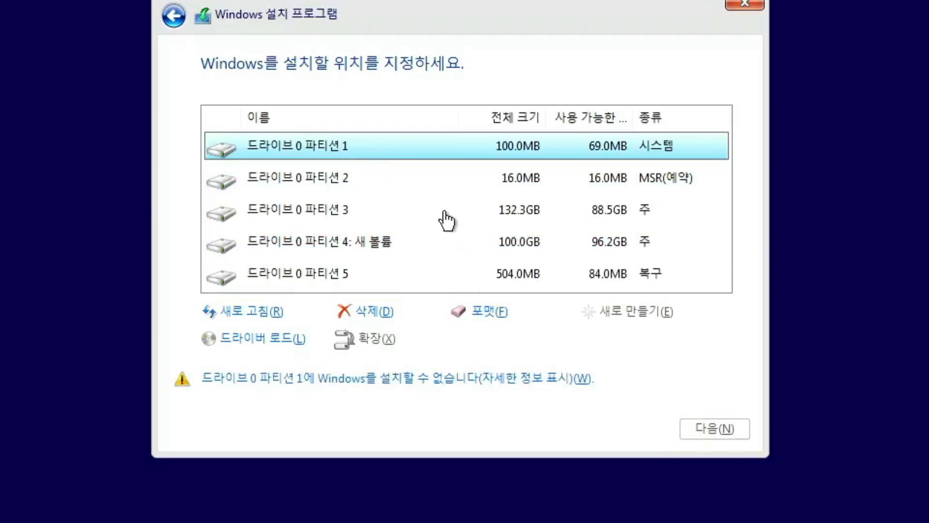
left_click(338, 248)
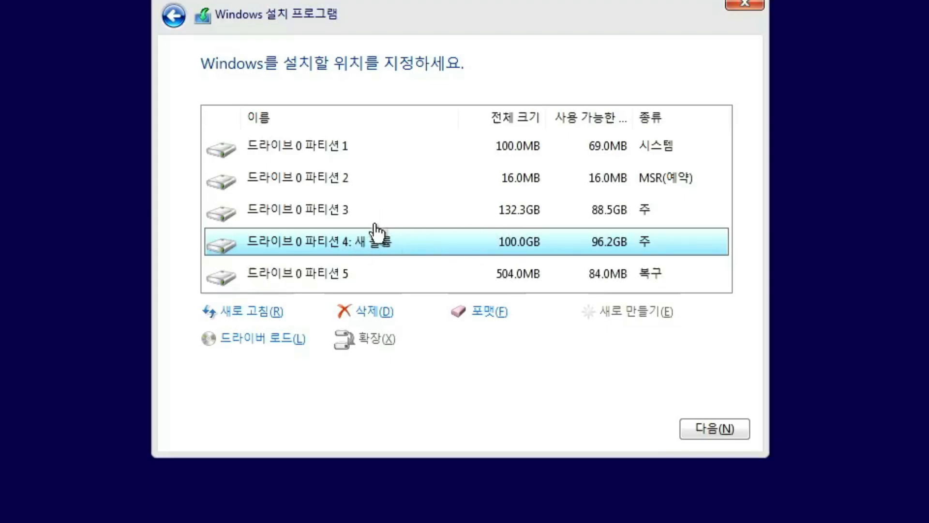
Step: Delete the 100 MB system partition and the 16 MB MSR partition from drive 0
left_click(352, 160)
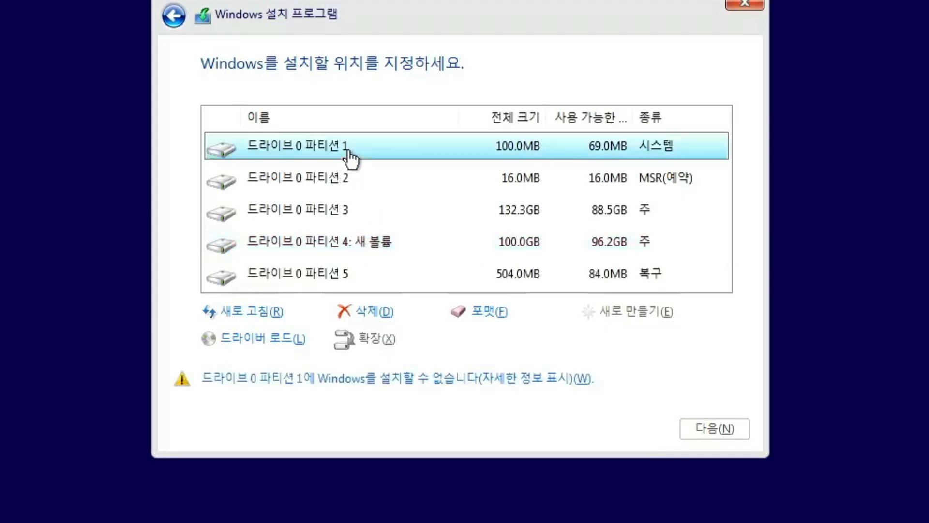
left_click(373, 312)
left_click(587, 339)
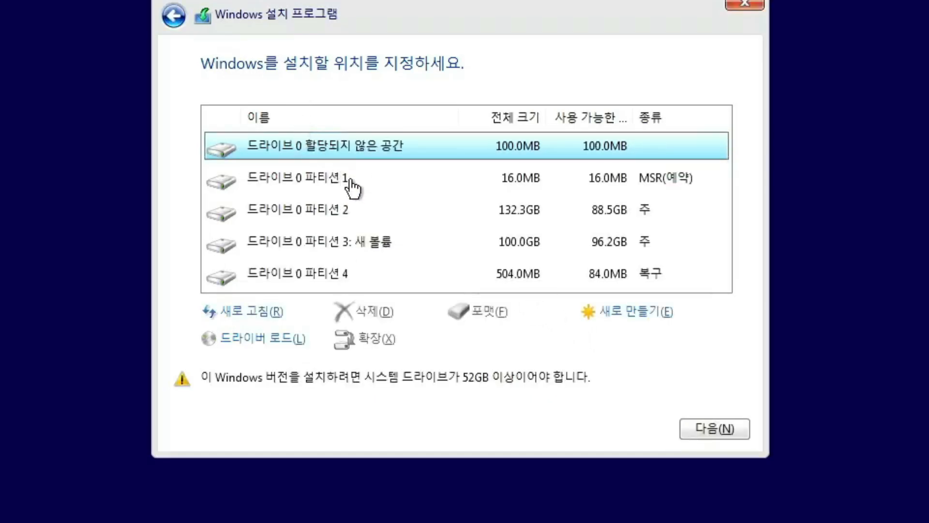
left_click(352, 186)
left_click(374, 312)
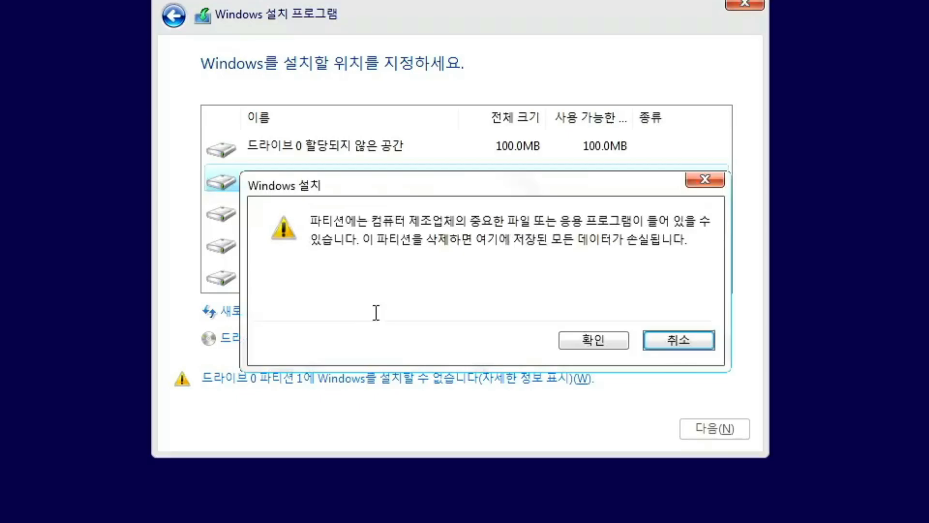
left_click(582, 341)
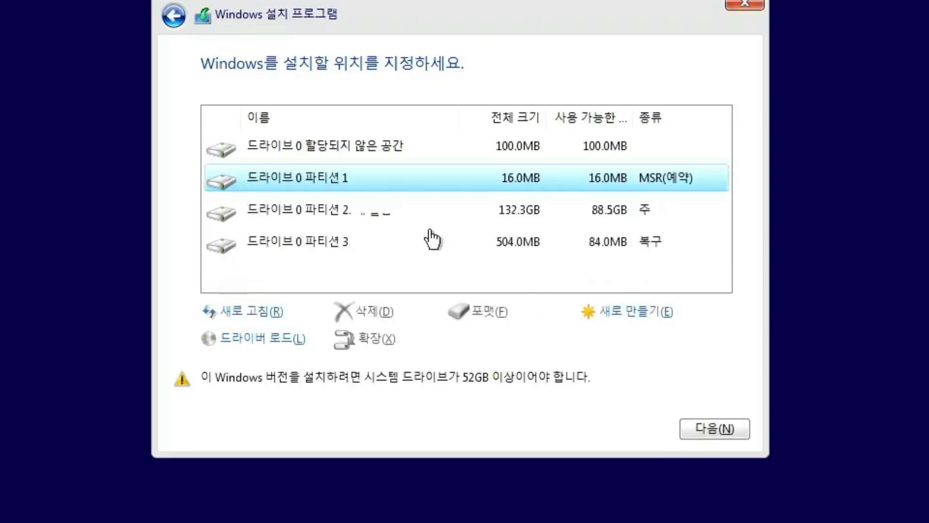
Step: Delete the 132.3 GB primary partition and the 504 MB recovery partition from drive 0, keeping the backup partition 새 볼륨
left_click(346, 192)
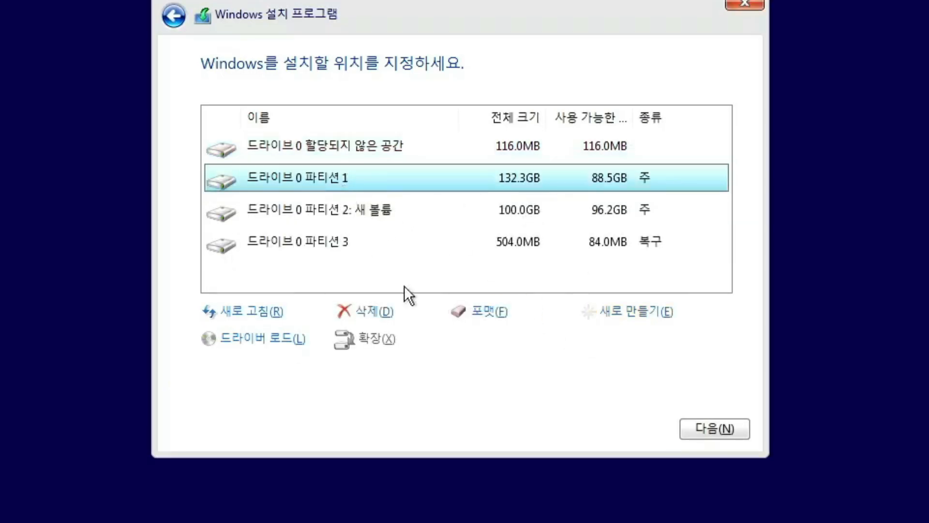
left_click(377, 312)
left_click(593, 339)
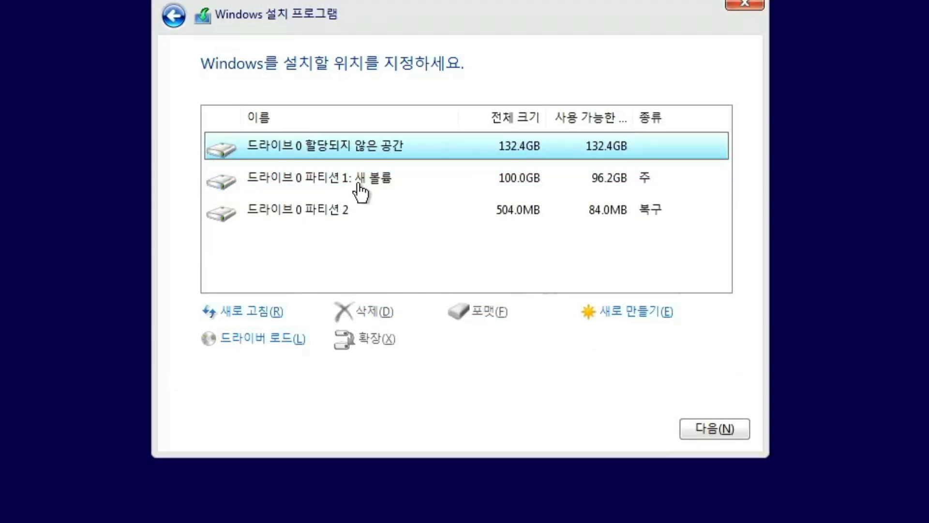
left_click(359, 184)
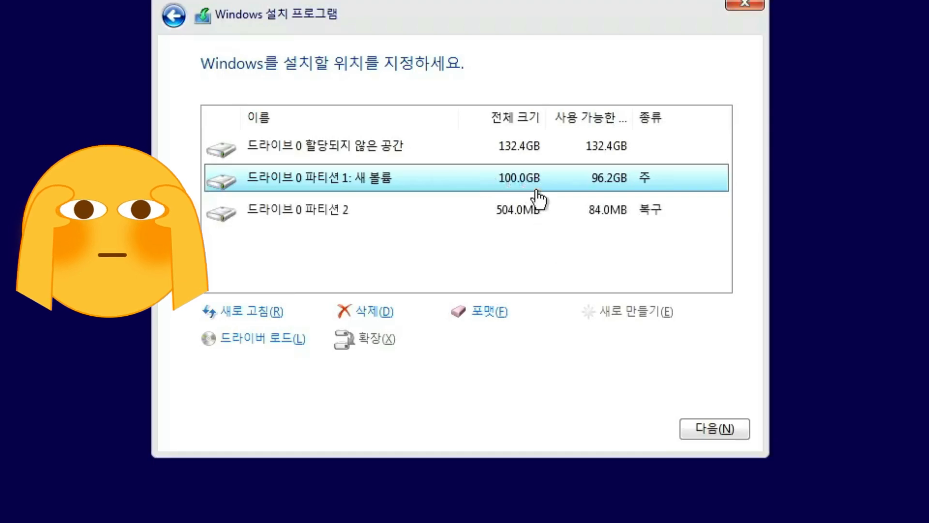
left_click(315, 213)
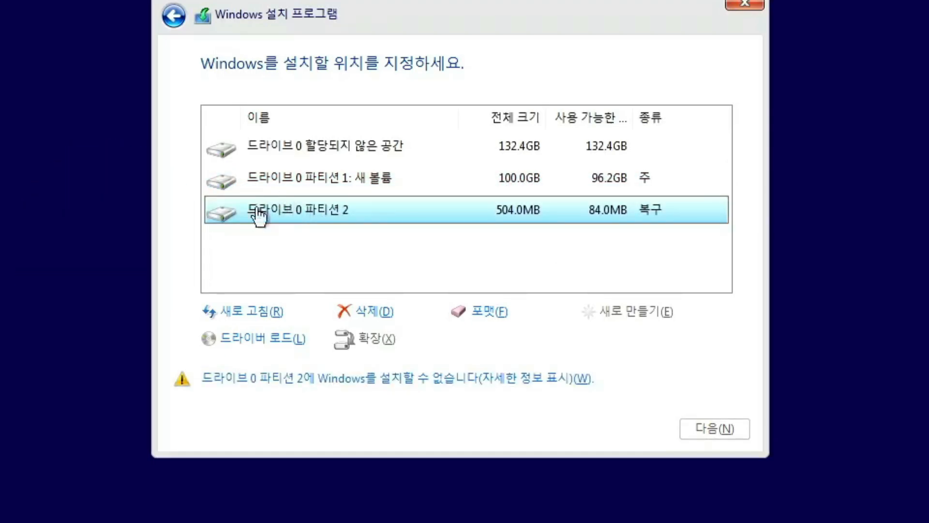
left_click(361, 312)
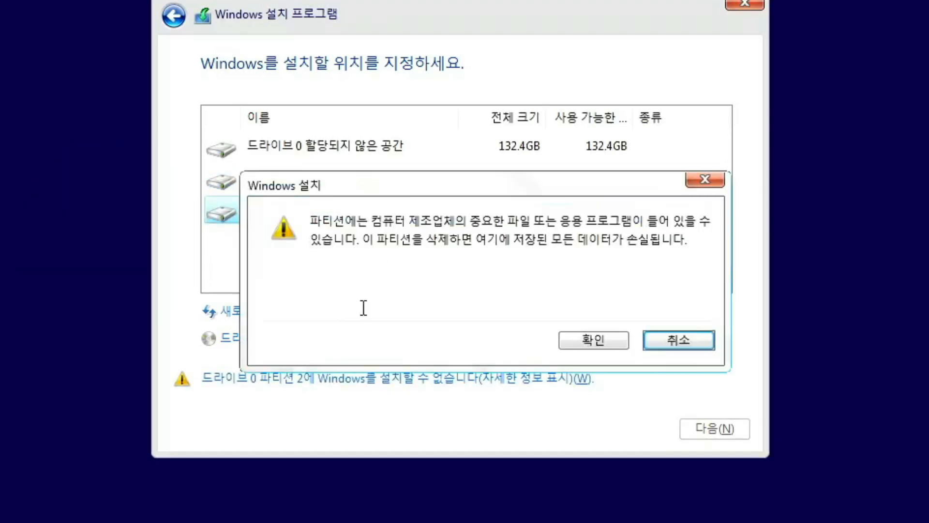
left_click(569, 336)
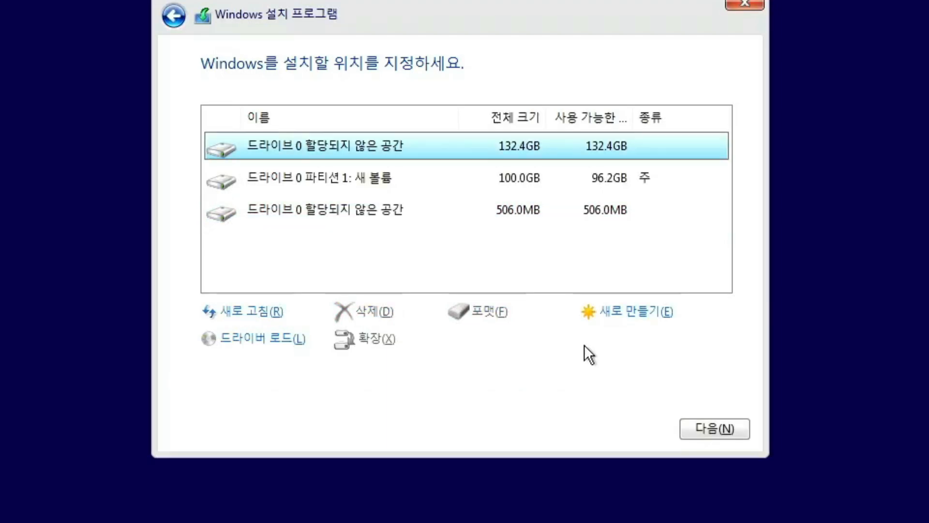
Step: Choose the 132.4 GB unallocated space on drive 0 as the install location and start the Windows installation
left_click(426, 220)
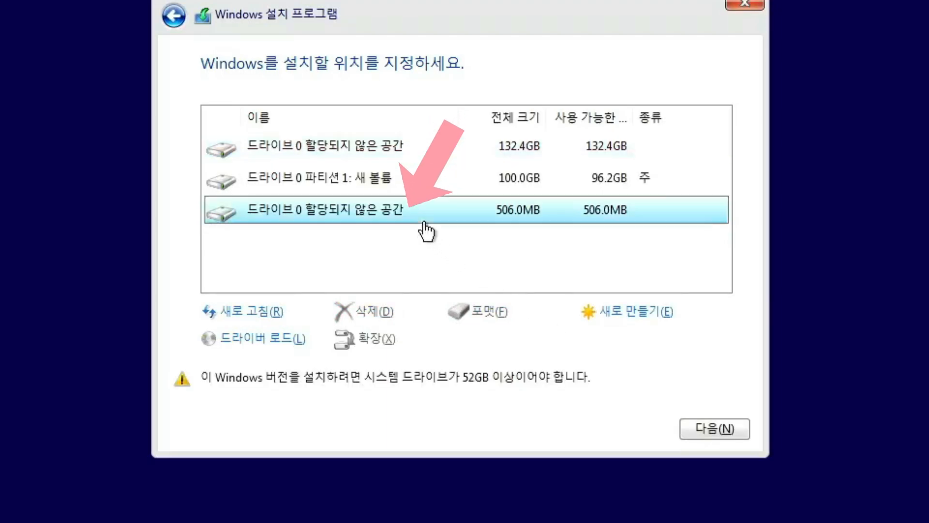
left_click(389, 180)
left_click(386, 158)
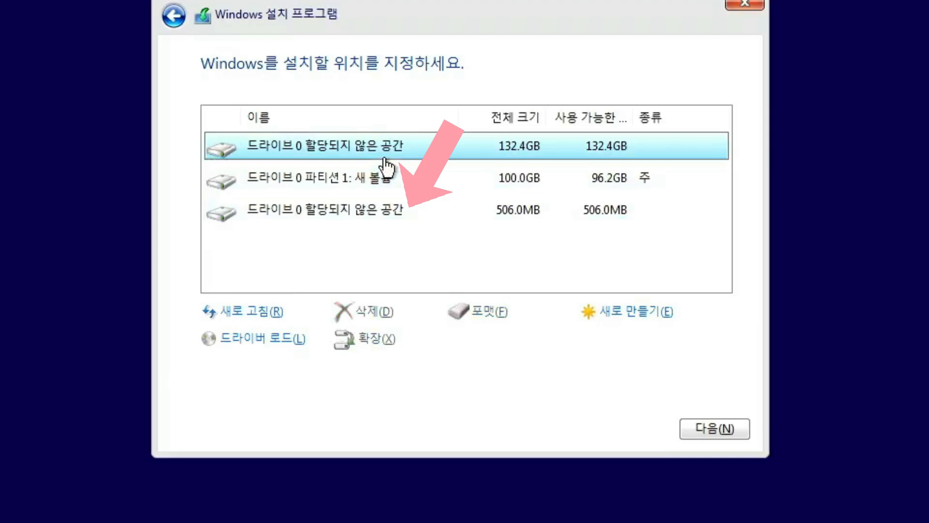
left_click(375, 219)
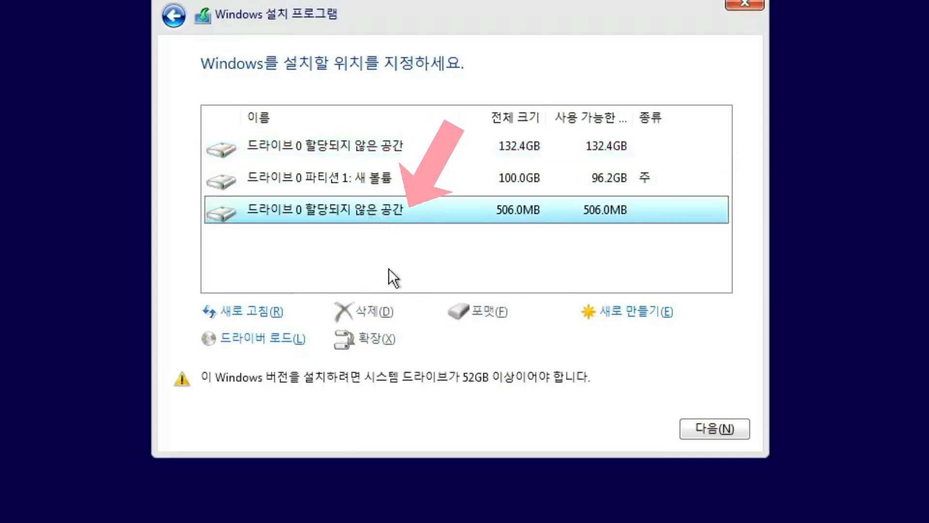
left_click(361, 156)
left_click(359, 180)
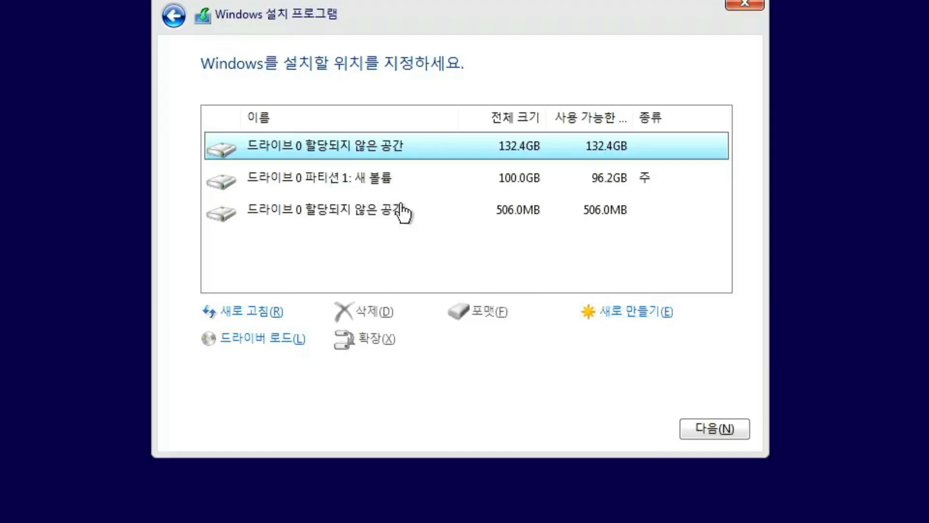
left_click(708, 424)
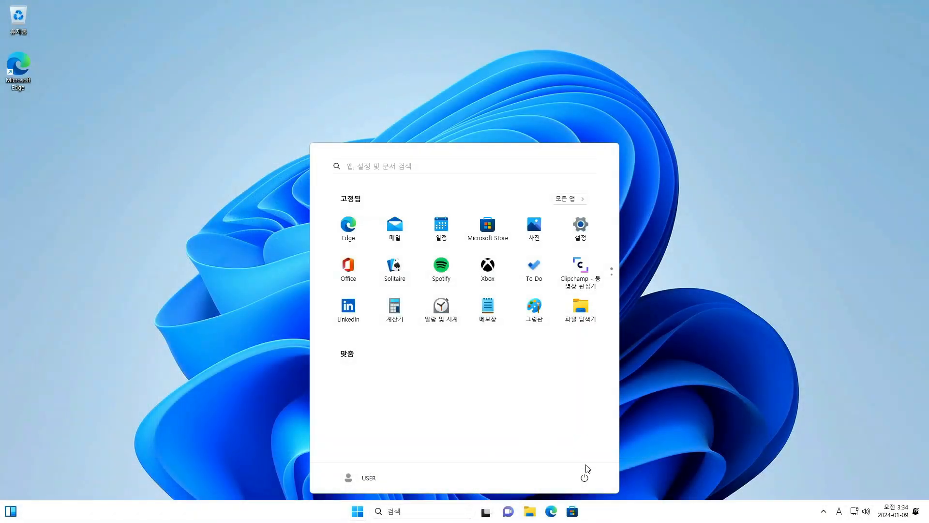
Step: Open the folder 편집 영상 on 새 볼륨 (D:) in File Explorer to check the backed-up files
left_click(639, 432)
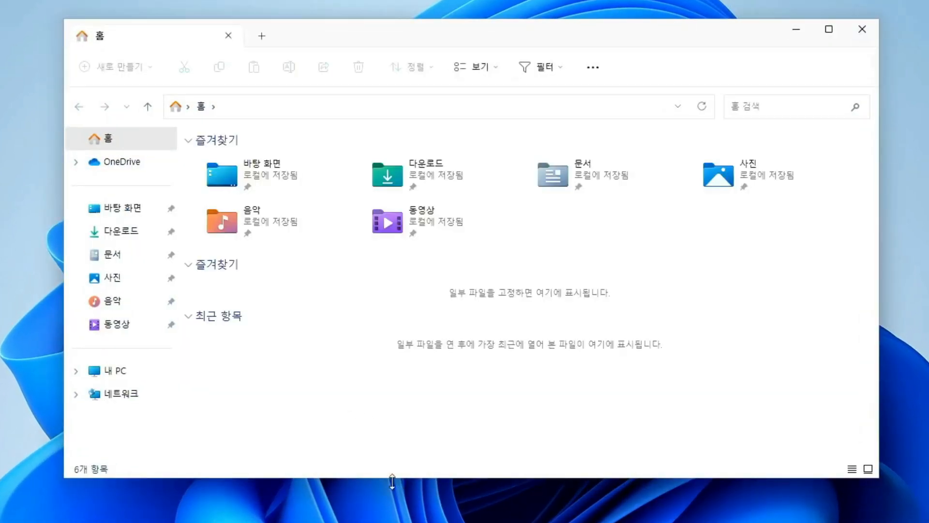
left_click(99, 374)
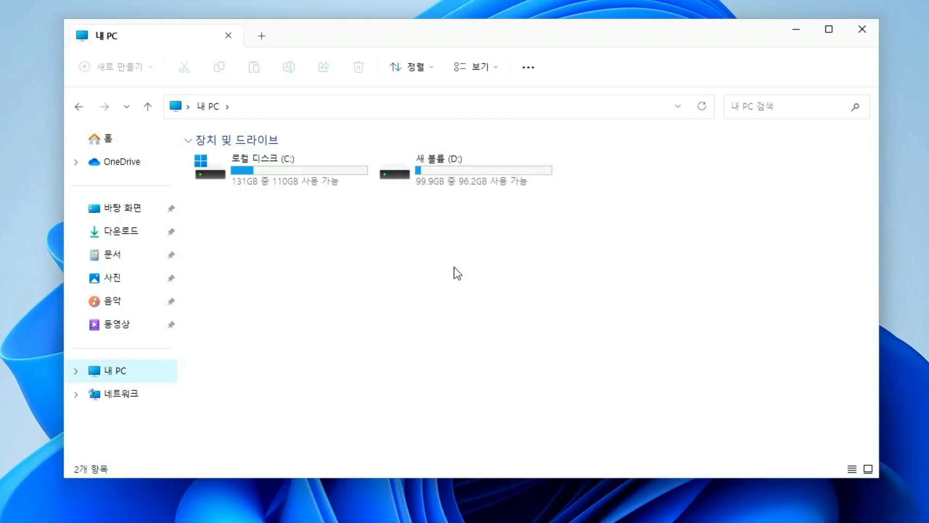
double_click(434, 170)
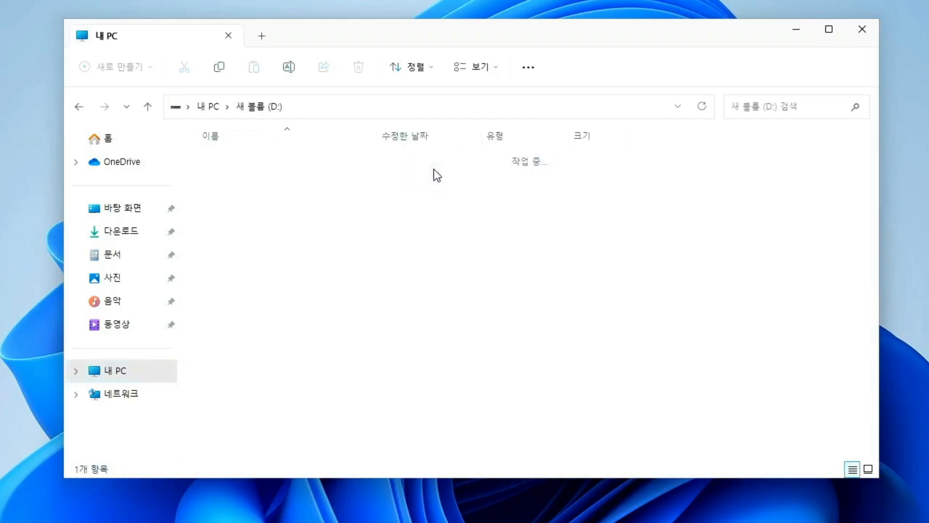
double_click(280, 163)
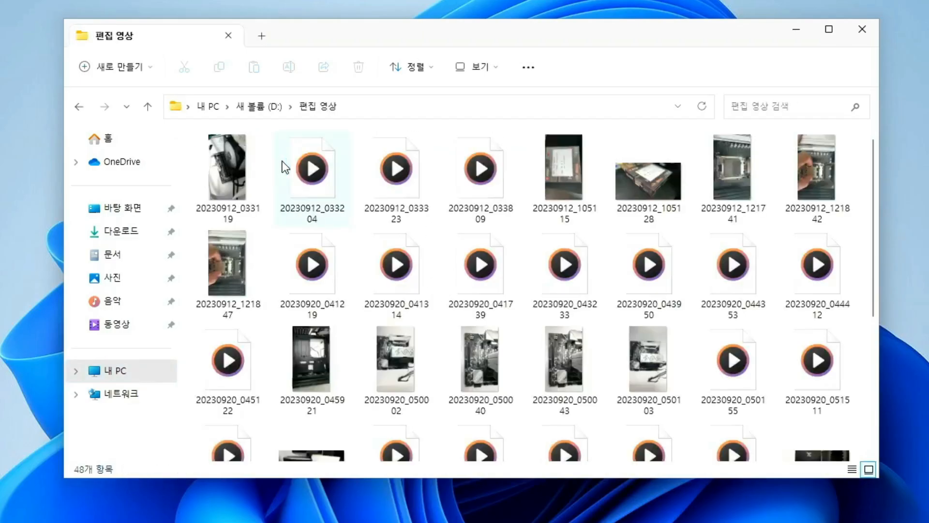
Step: Leave the backup folder and return to 내 PC to check the drives
left_click(148, 106)
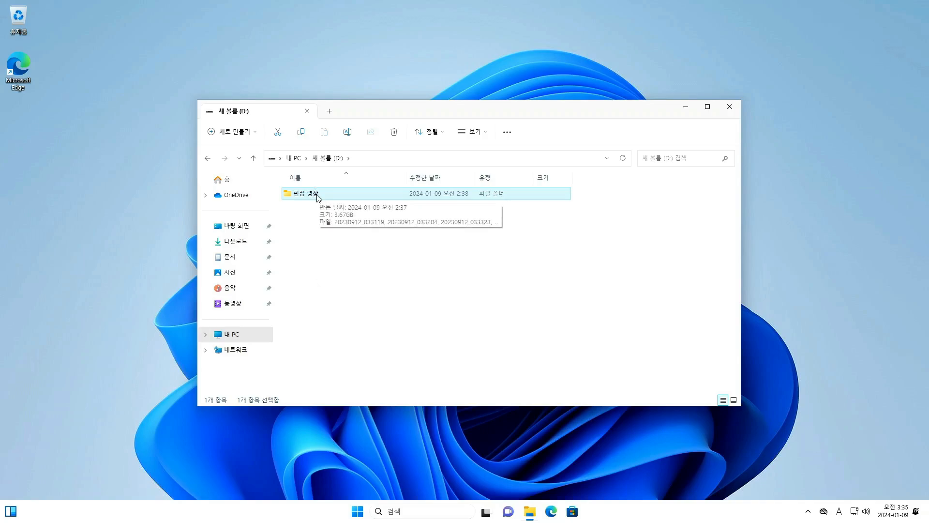
left_click(254, 158)
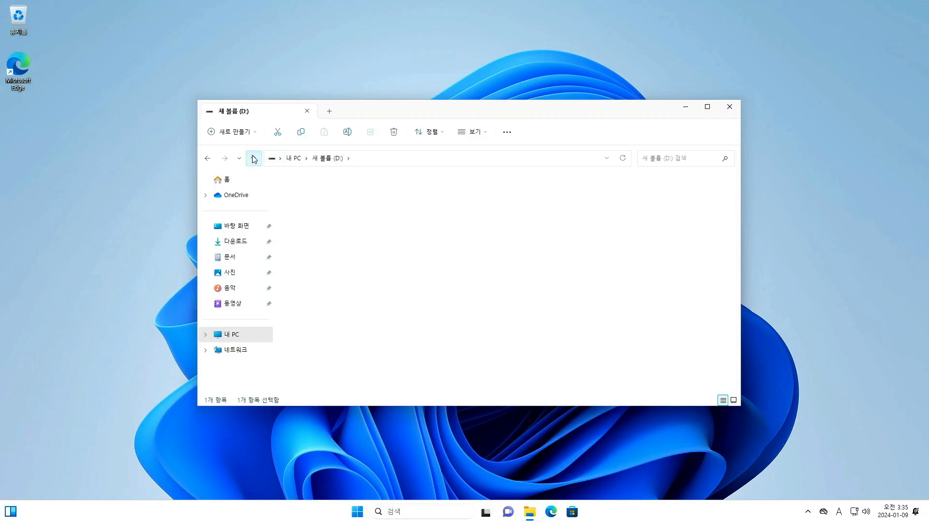
left_click(253, 159)
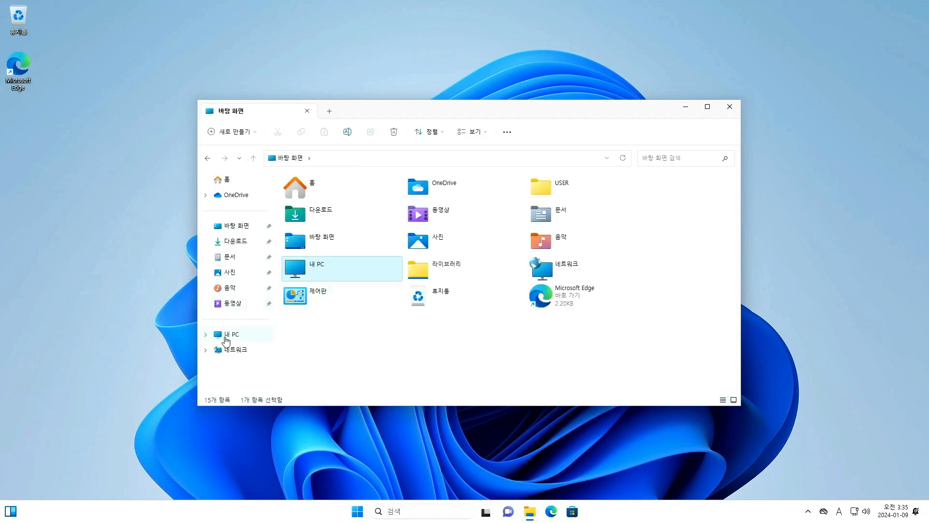
left_click(225, 340)
right_click(226, 341)
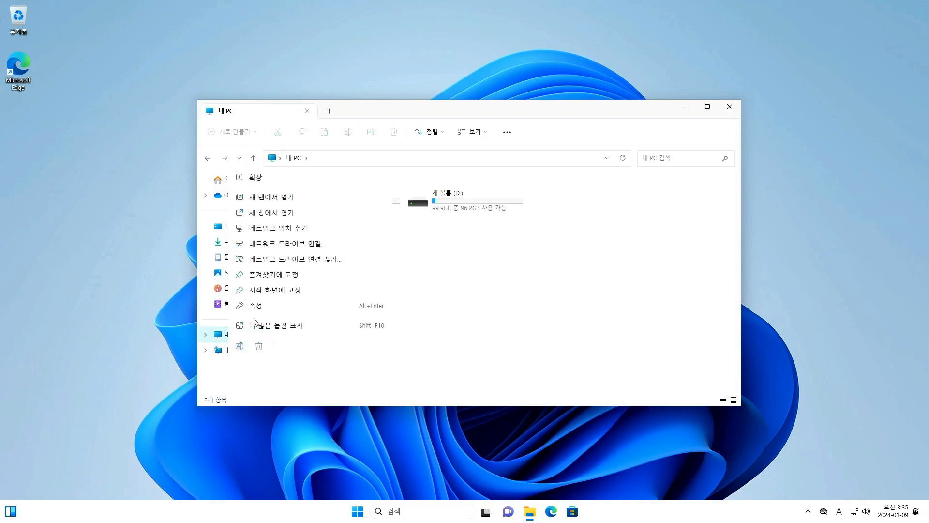
left_click(495, 311)
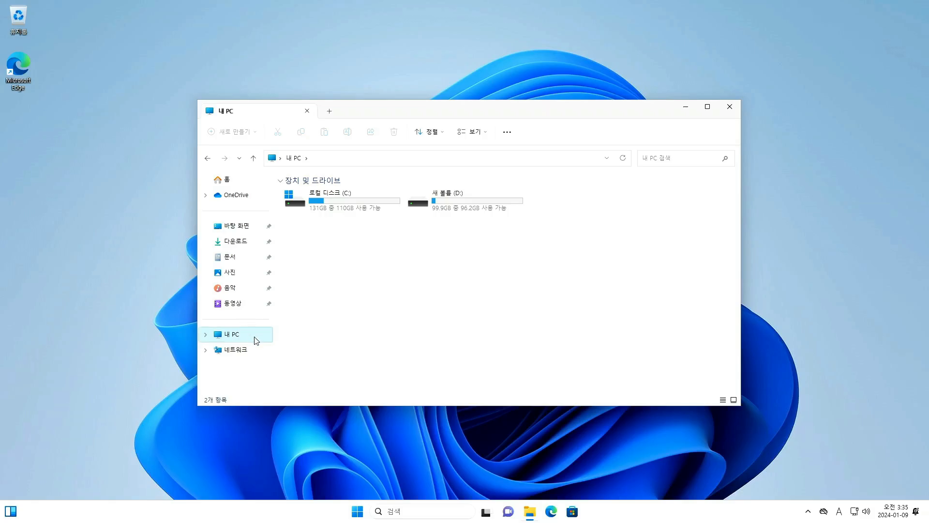
Step: Extend 새 볼륨 (D:) with 505 MB of the adjacent unallocated space on disk 0 in Disk Management, and close the tool
key("super+x")
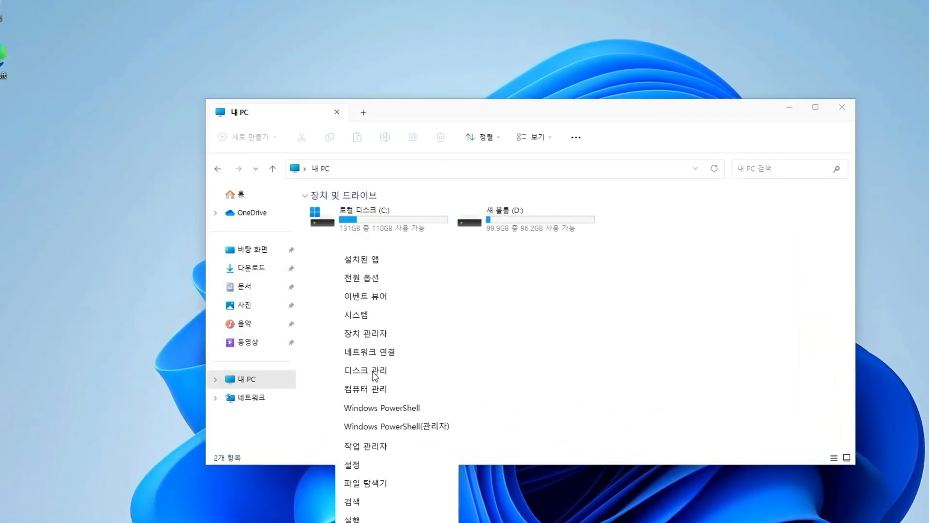
left_click(374, 371)
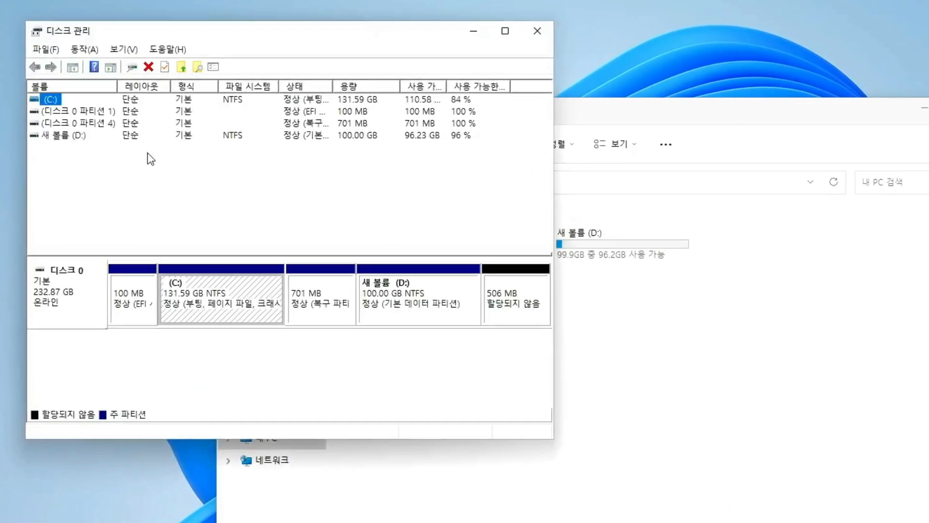
left_click(414, 296)
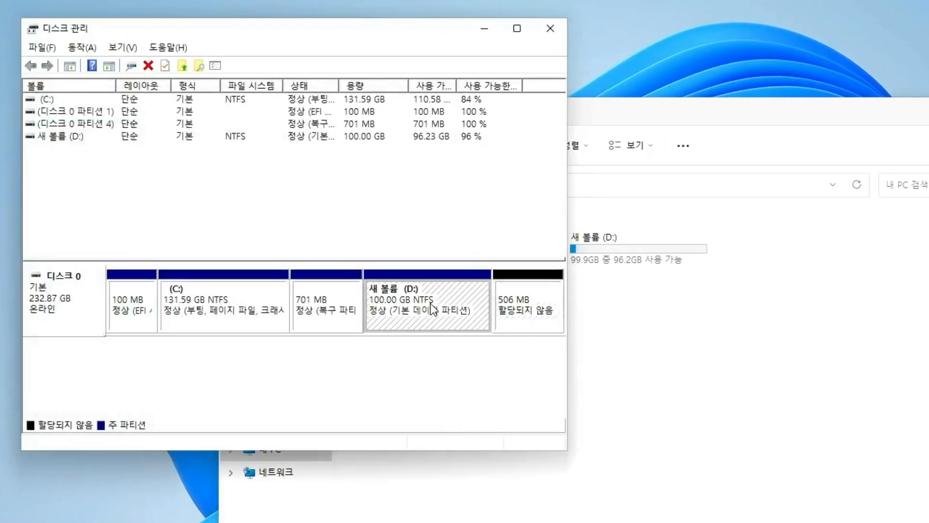
right_click(431, 305)
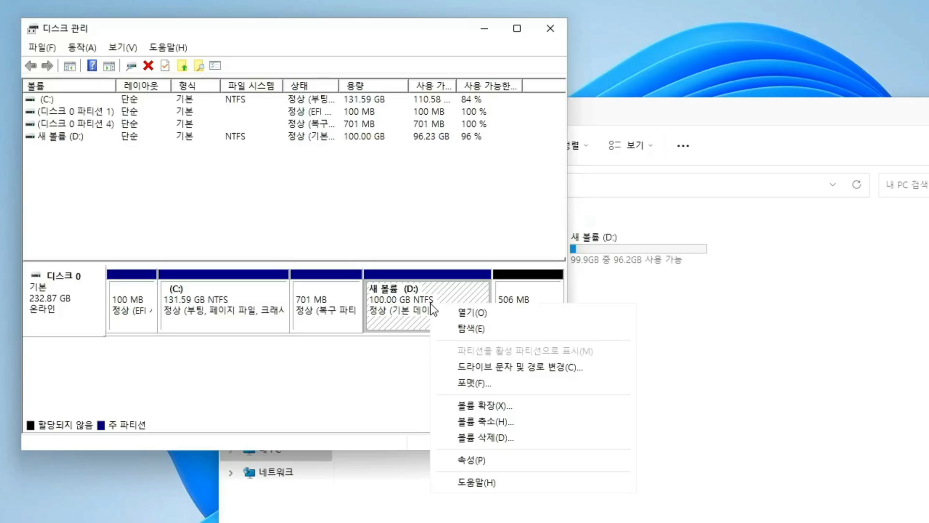
left_click(499, 408)
left_click(348, 406)
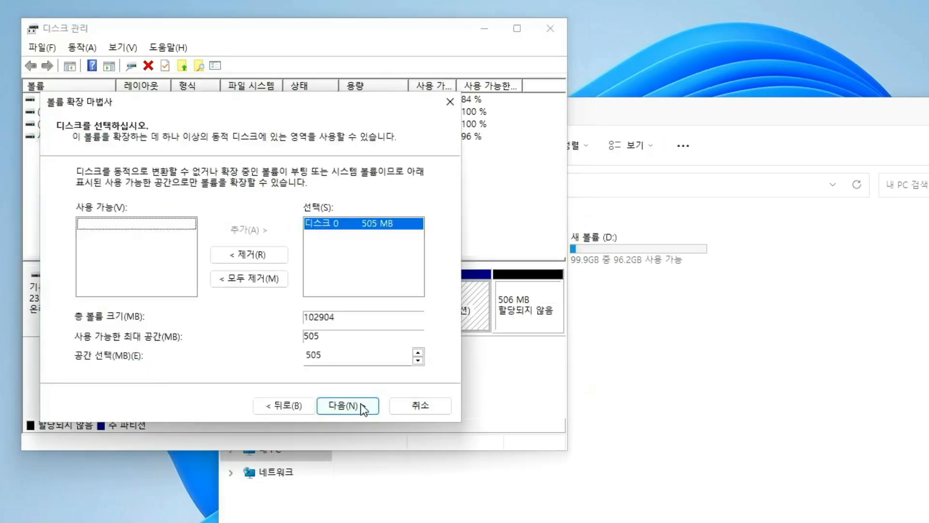
left_click(361, 405)
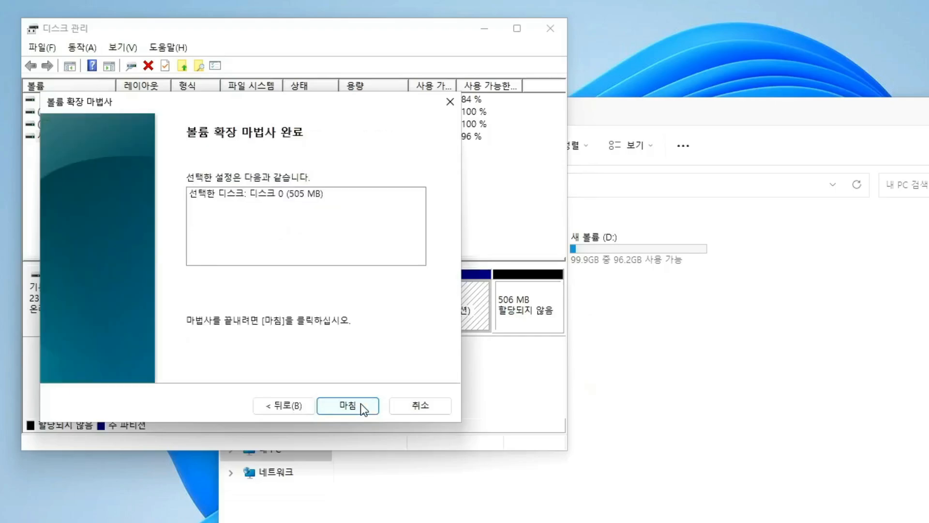
left_click(360, 405)
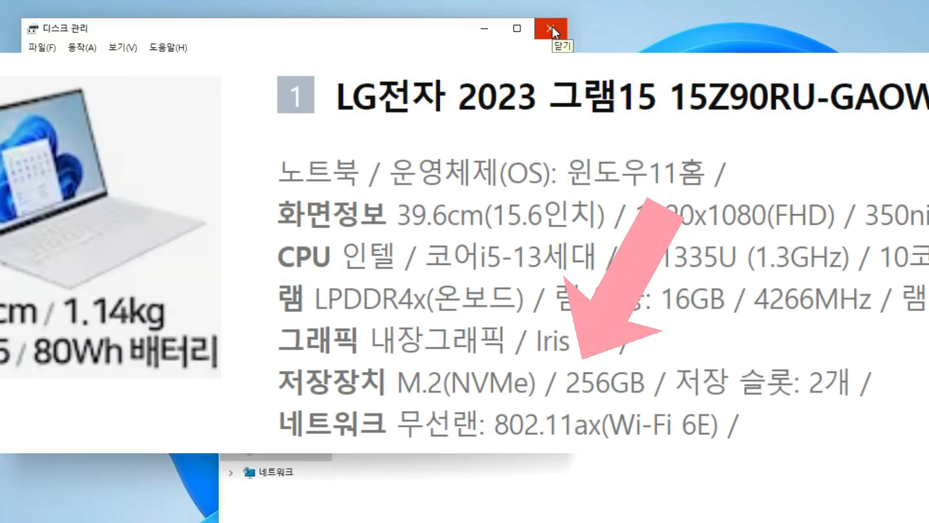
left_click(553, 27)
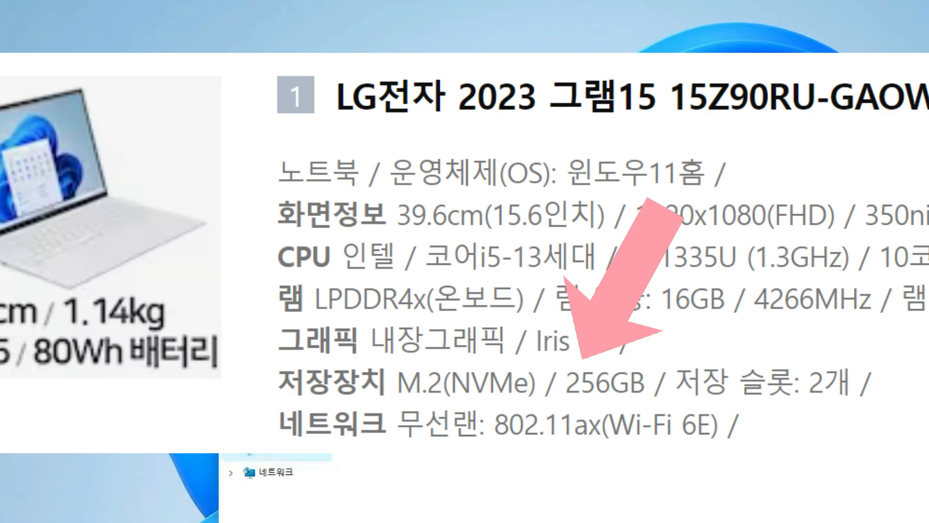